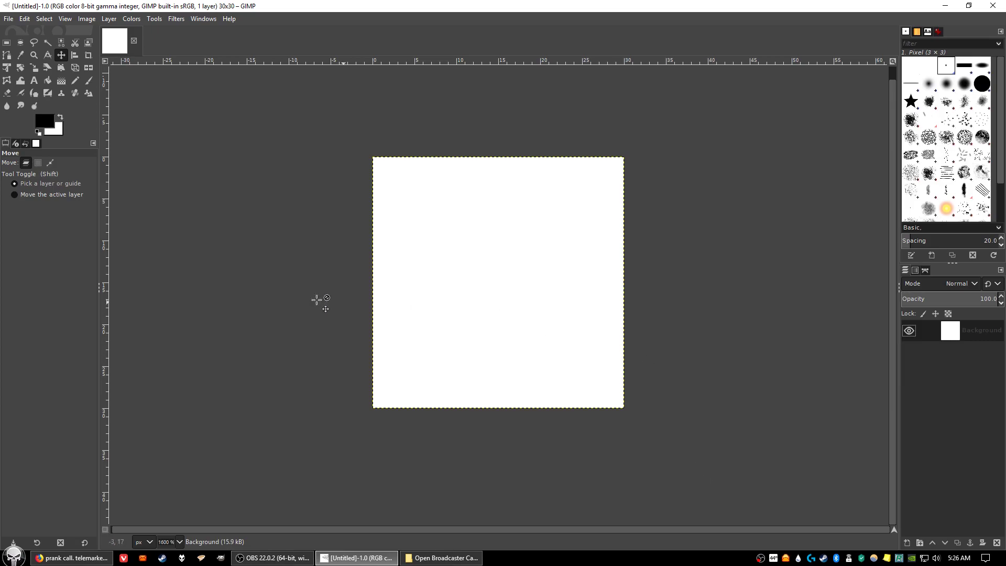
Step: Add a black letter A in Sans-serif Bold 25 px and nudge its layer one pixel right
left_click(35, 81)
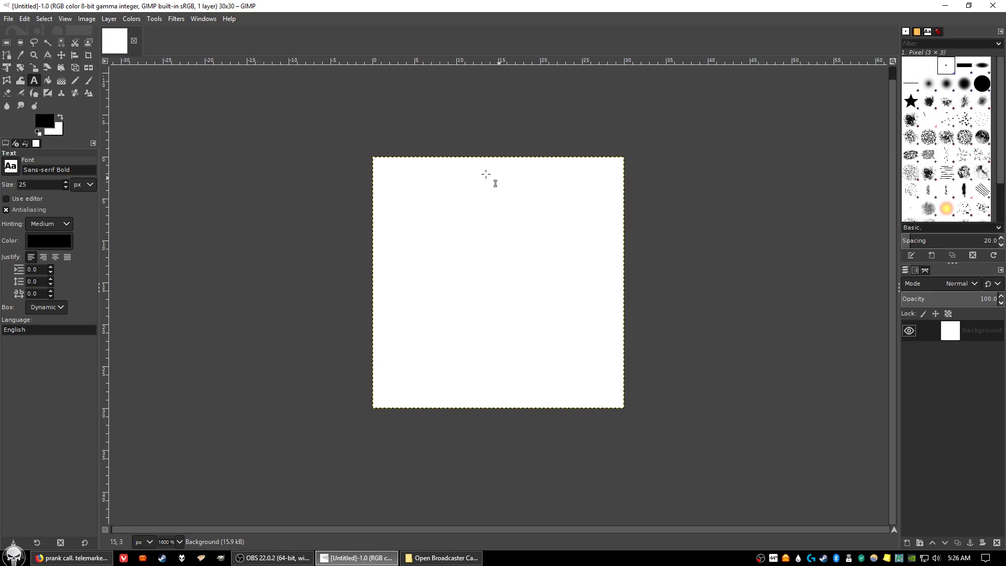
left_click(416, 158)
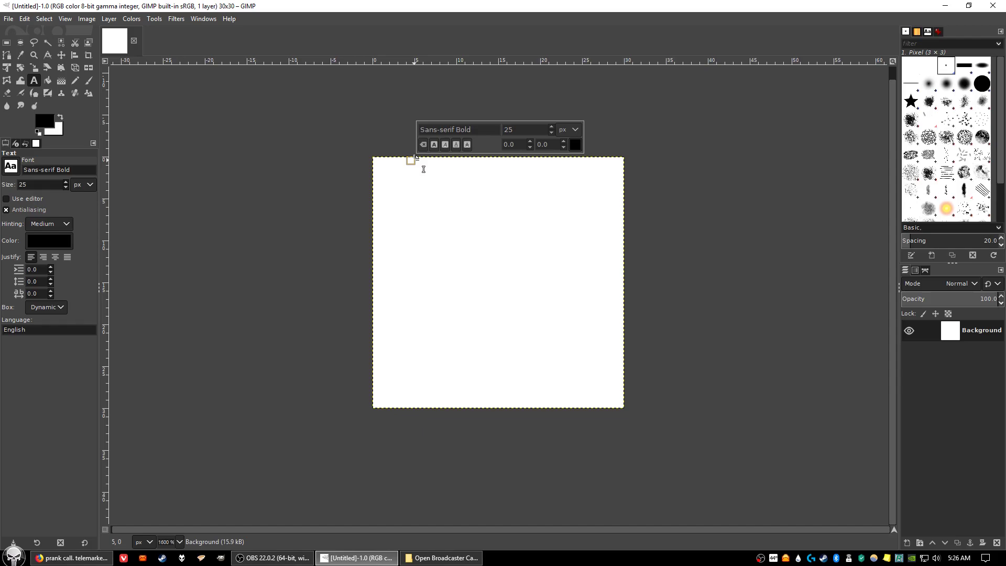
type("A")
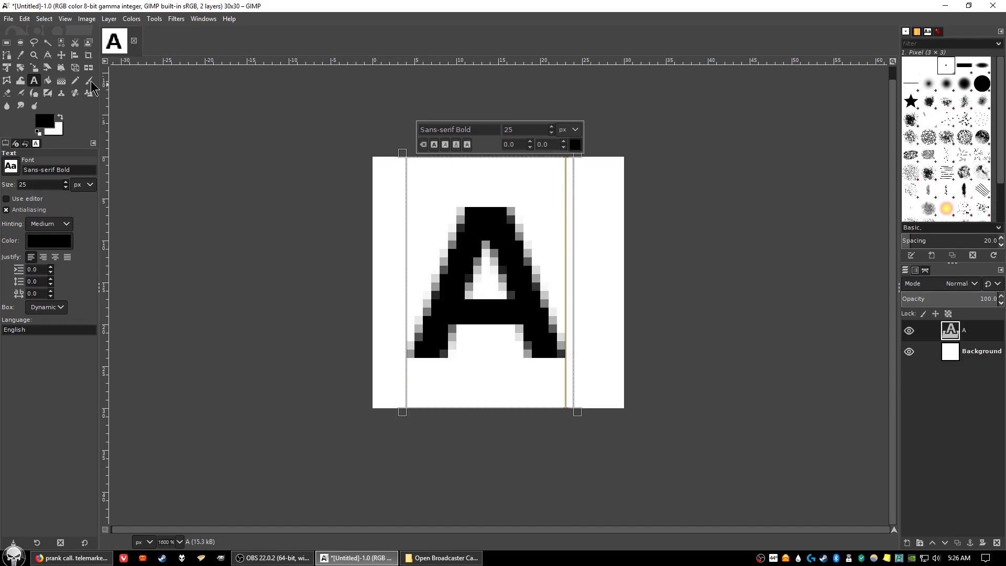
left_click(61, 55)
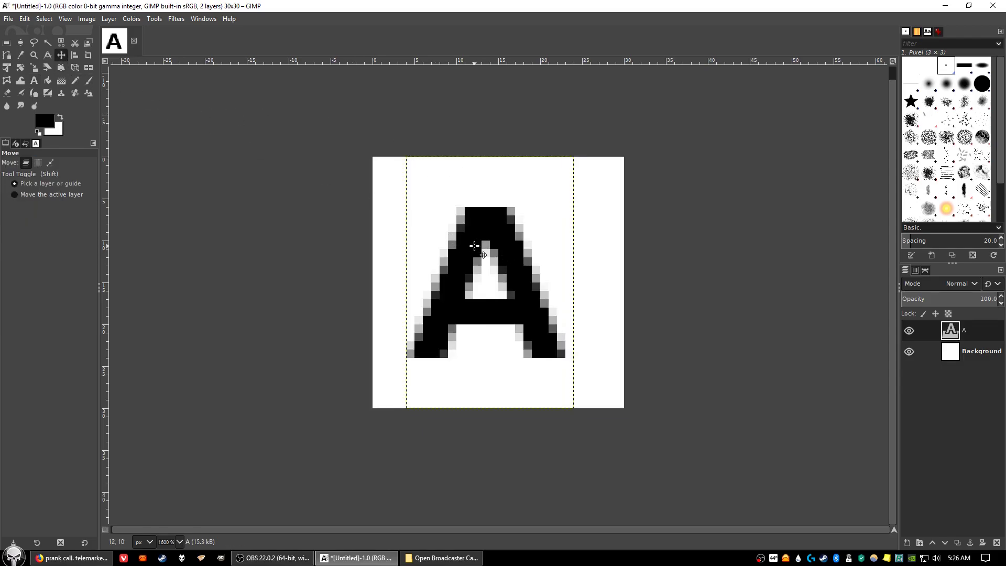
left_click_drag(474, 246, 488, 245)
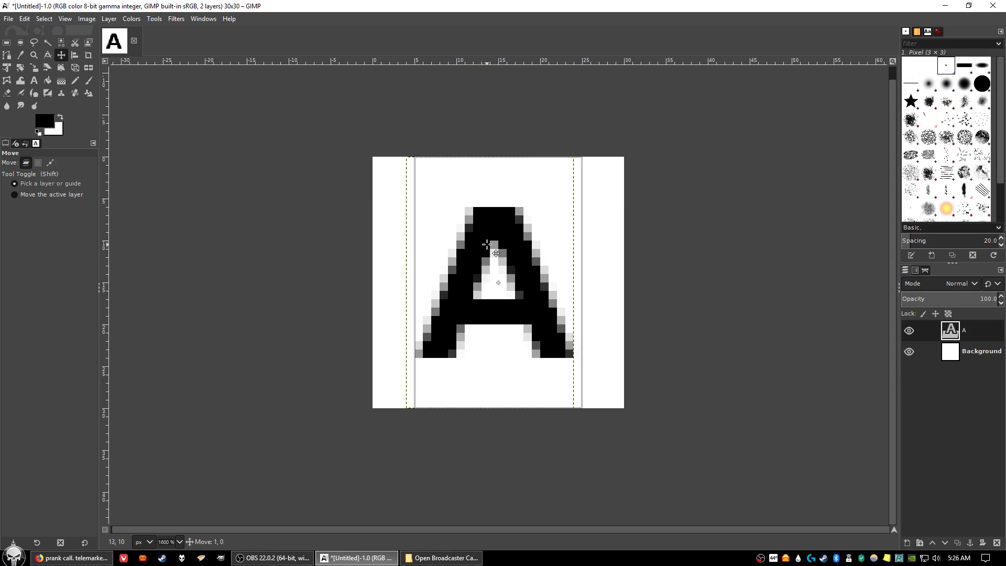
left_click_drag(486, 244, 487, 242)
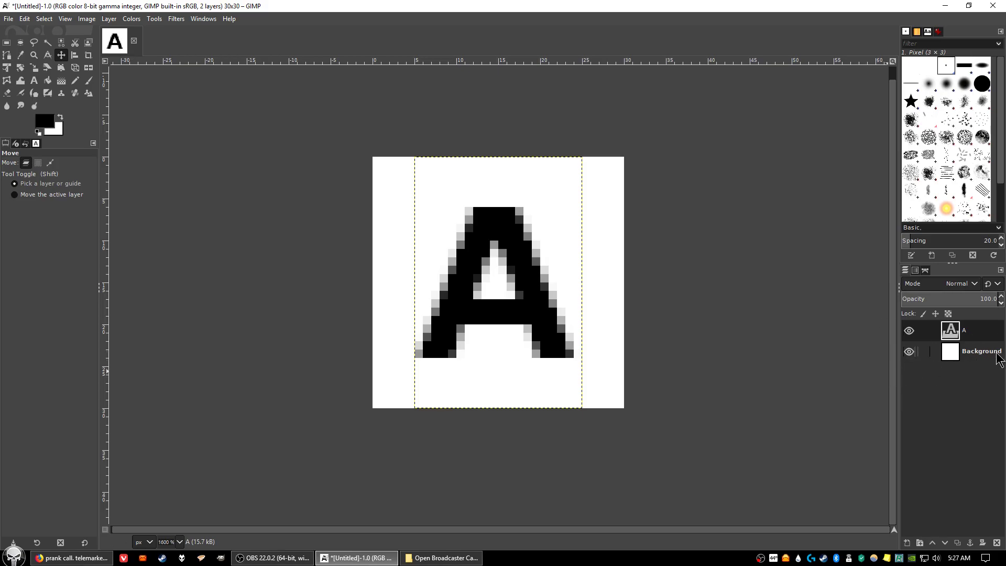
Step: Turn off visibility of the white Background layer in the Layers panel
left_click(909, 352)
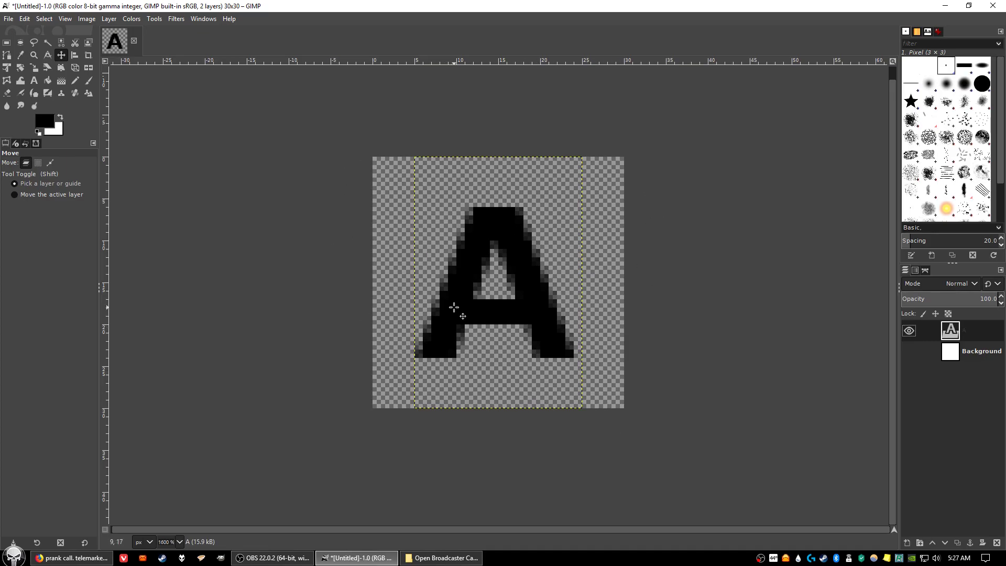
Step: Export the image to Documents as 'Test Video Example.png' with default PNG options
left_click(9, 20)
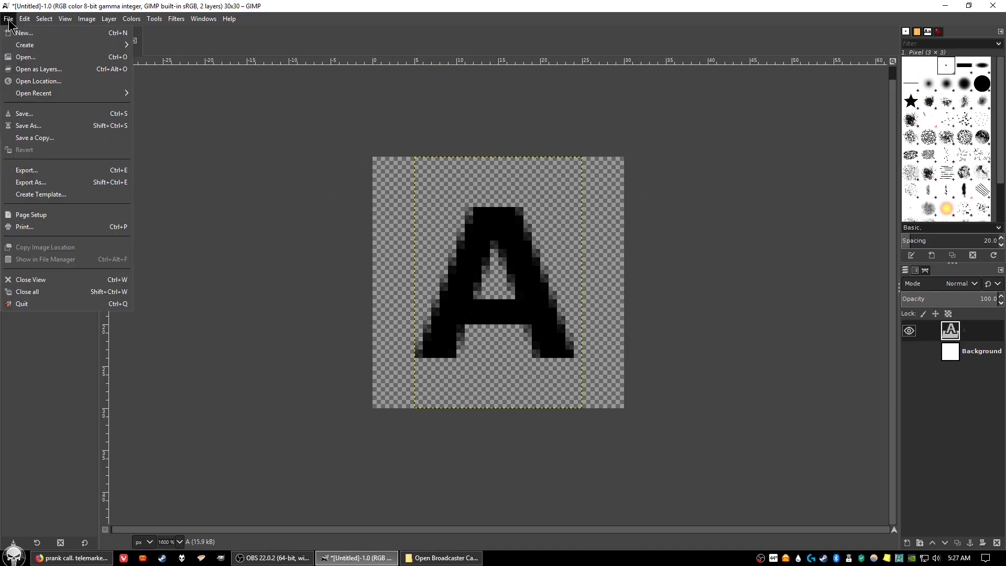
left_click(59, 183)
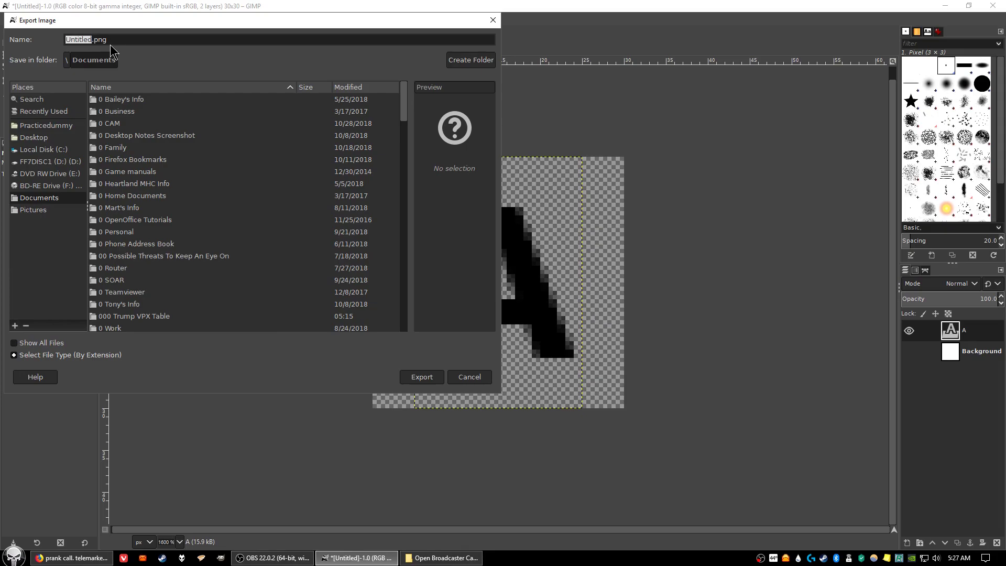
type("Test")
type(" Video ")
type("Exasmple")
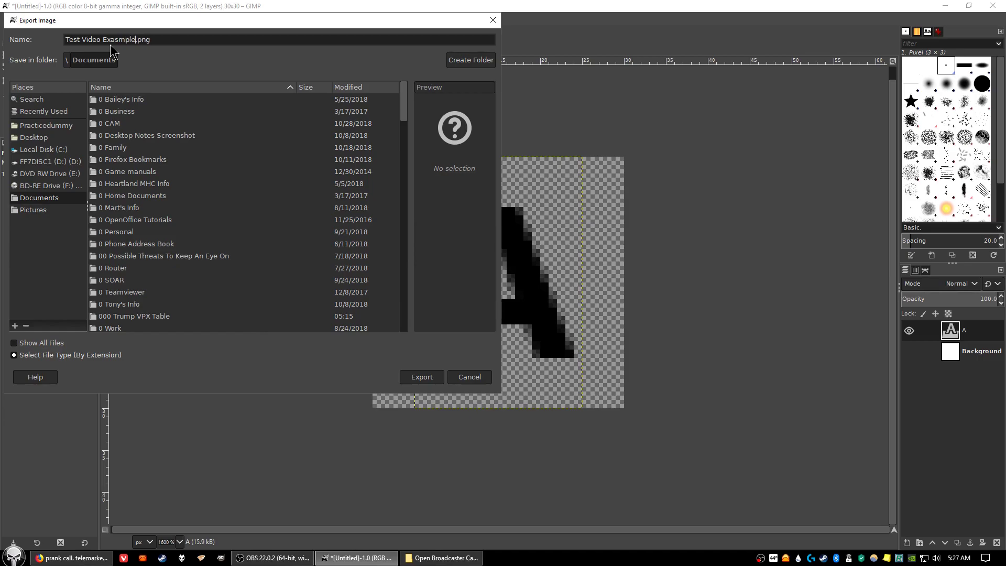
key("BackSpace")
left_click(421, 378)
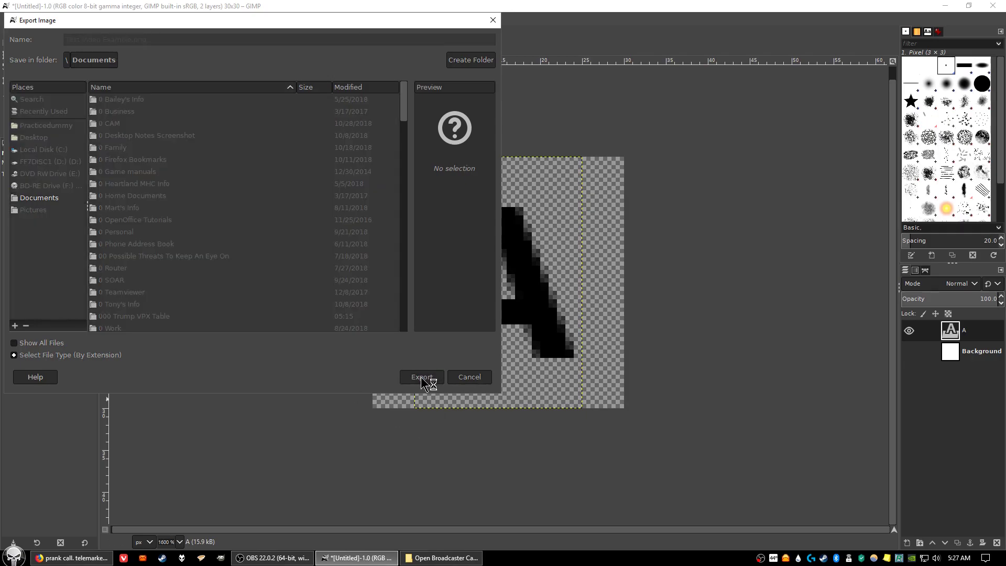
left_click(518, 383)
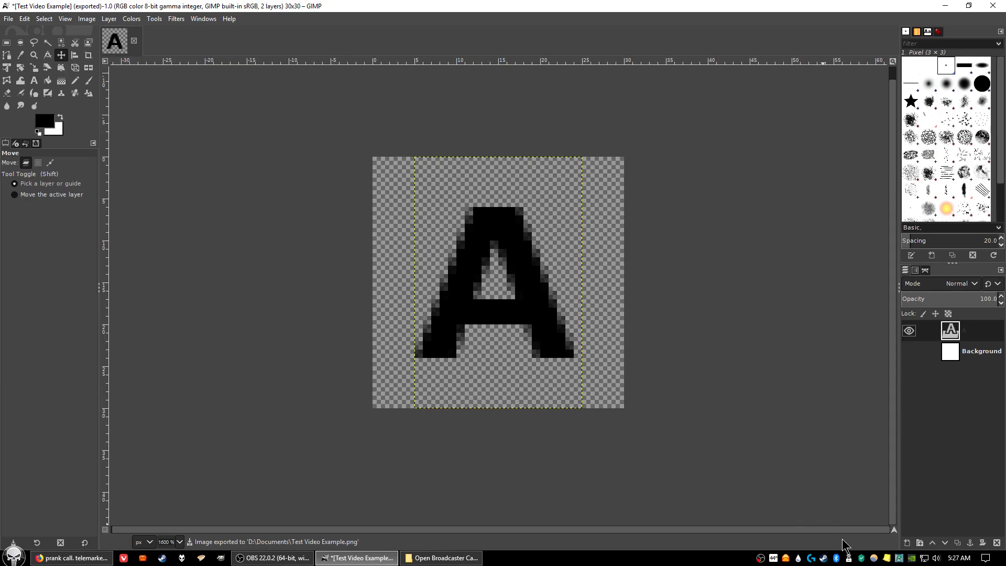
Step: Launch Visual Pinball X from the Steam tray and load the recent '0 Trump' table
right_click(822, 557)
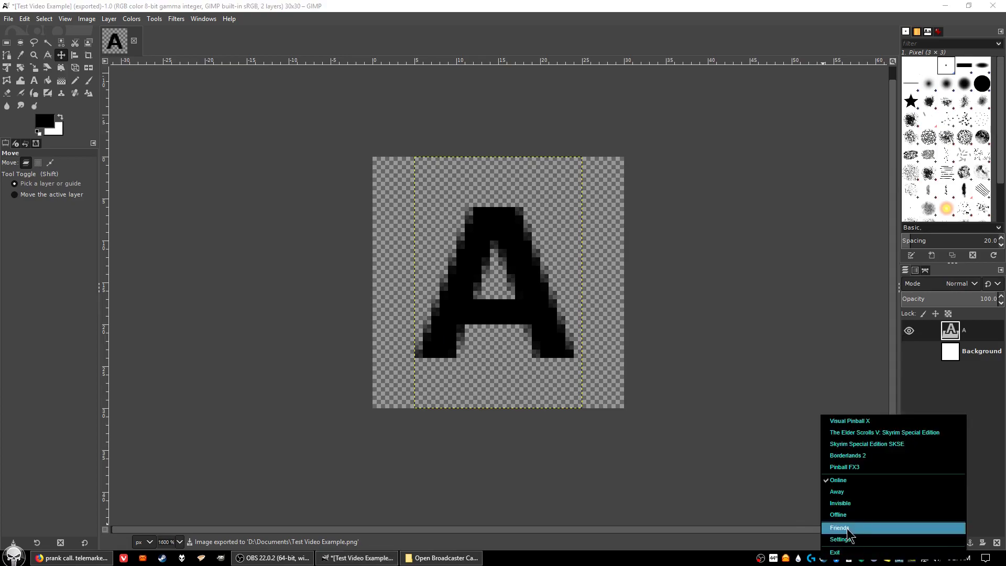
left_click(868, 425)
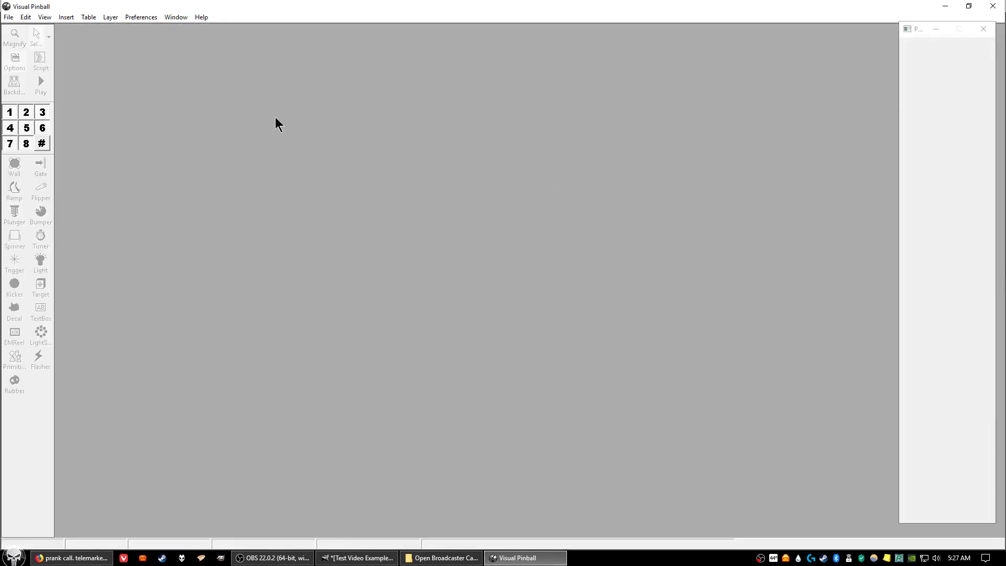
key("alt+f")
key("1")
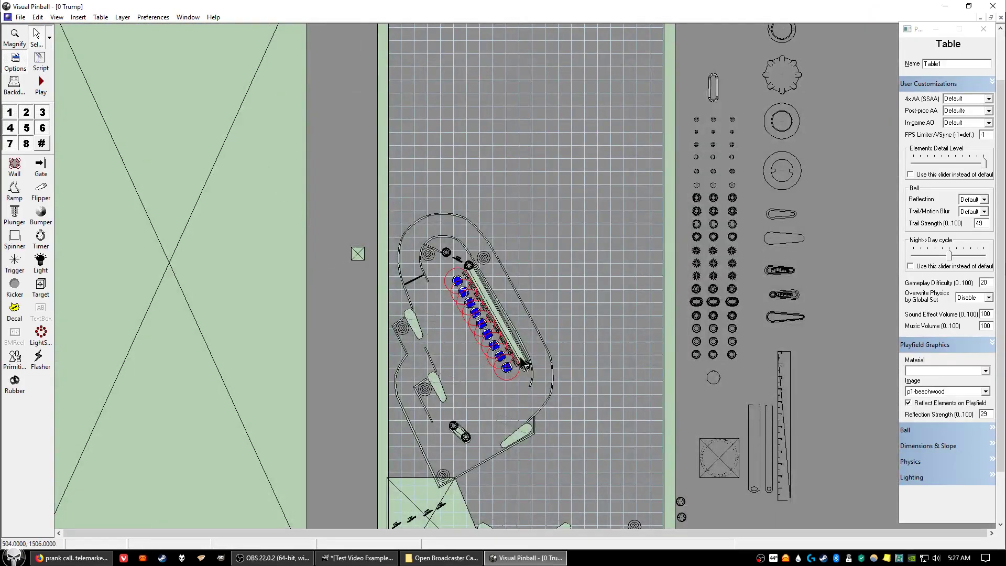
left_click(101, 17)
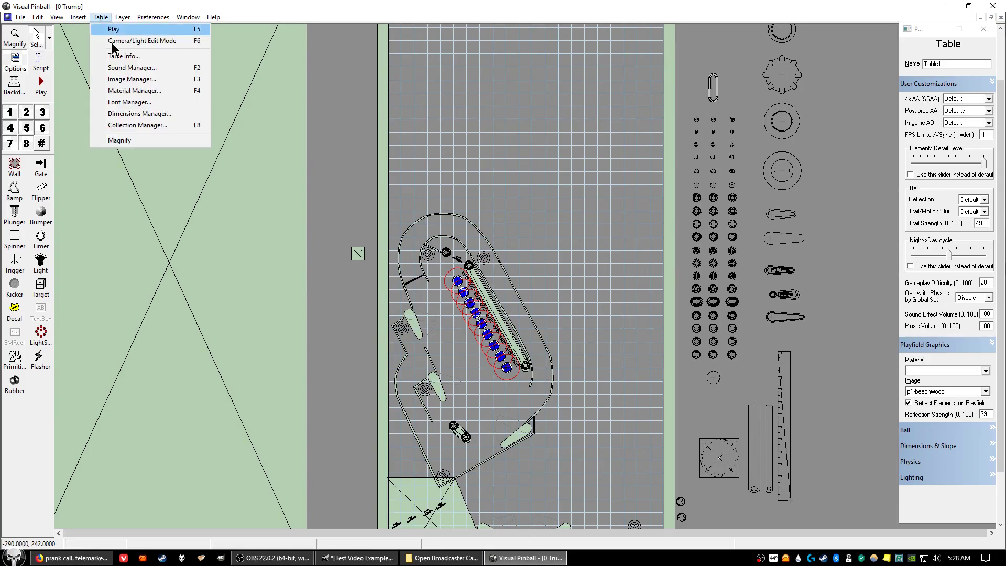
left_click(125, 85)
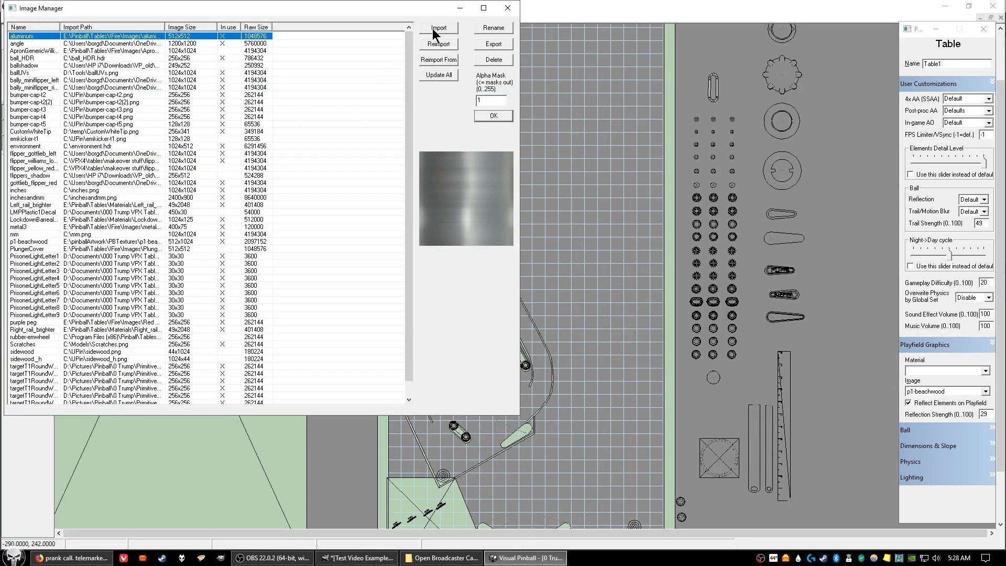
left_click(48, 256)
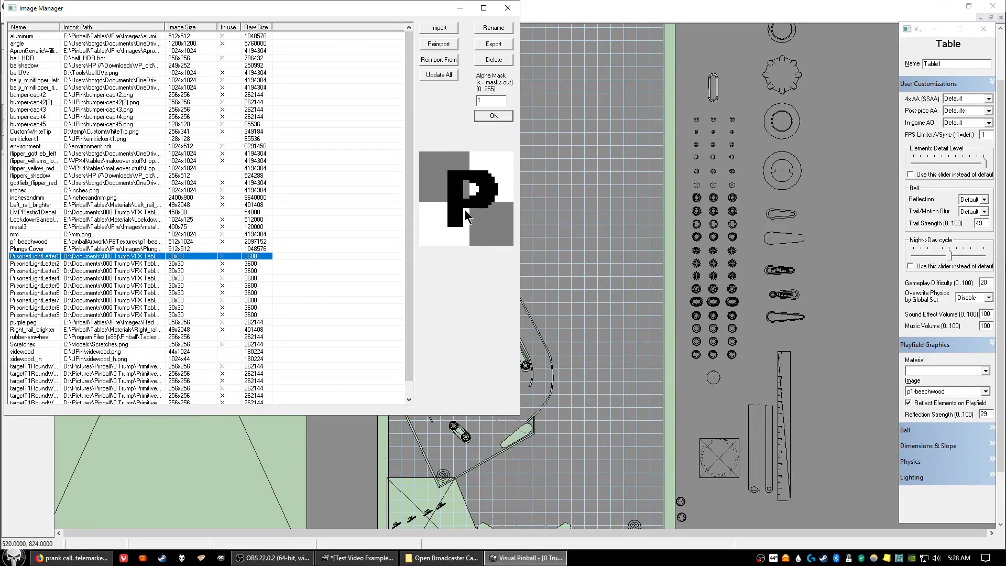
left_click(507, 8)
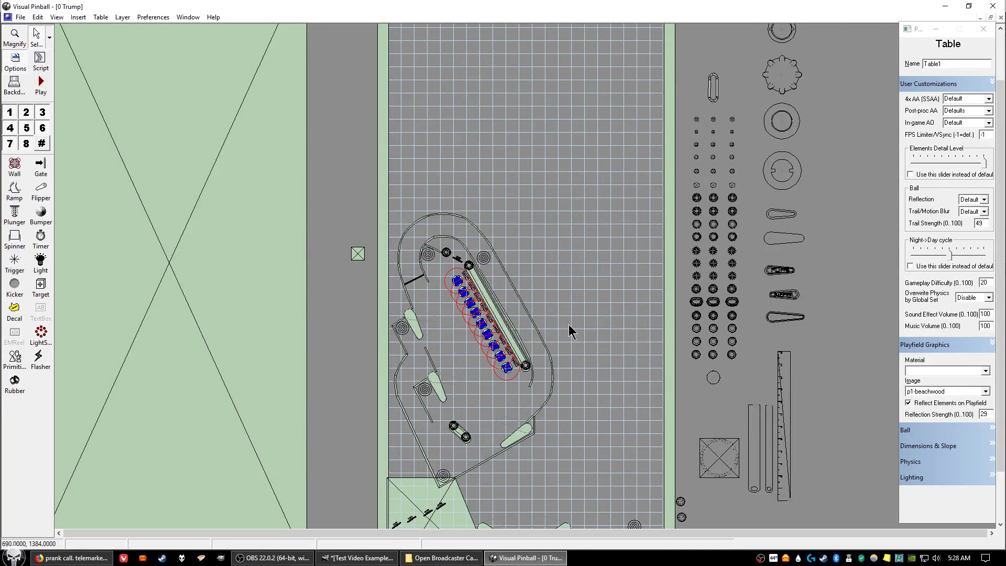
key("F5")
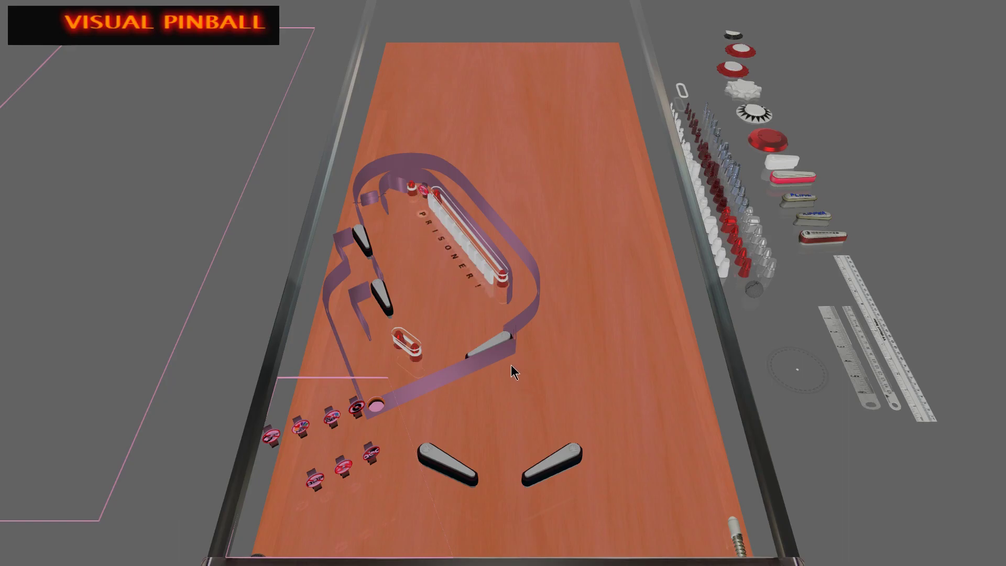
key("Escape")
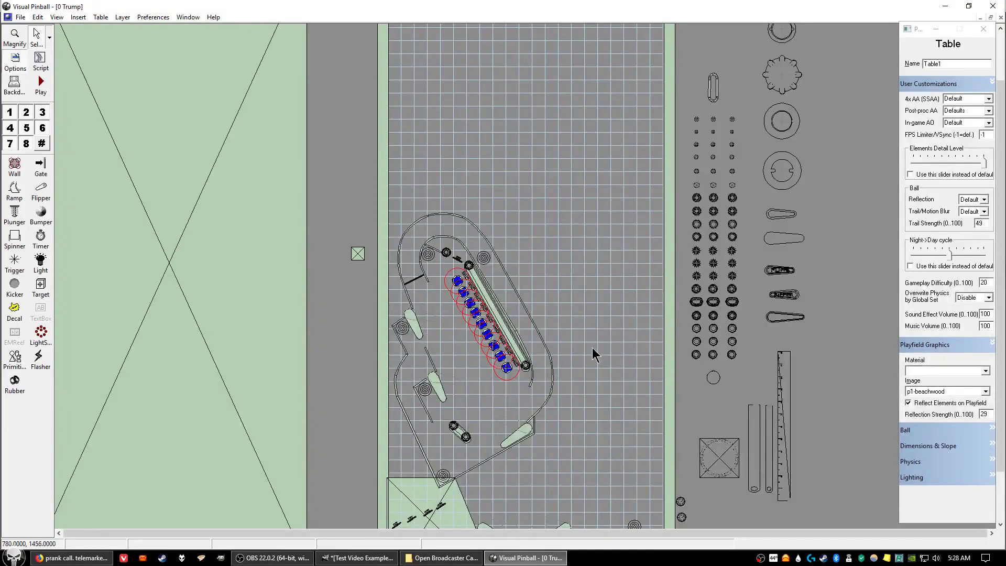
Step: Bring GIMP with the black A image back to the front via the taskbar
left_click(354, 558)
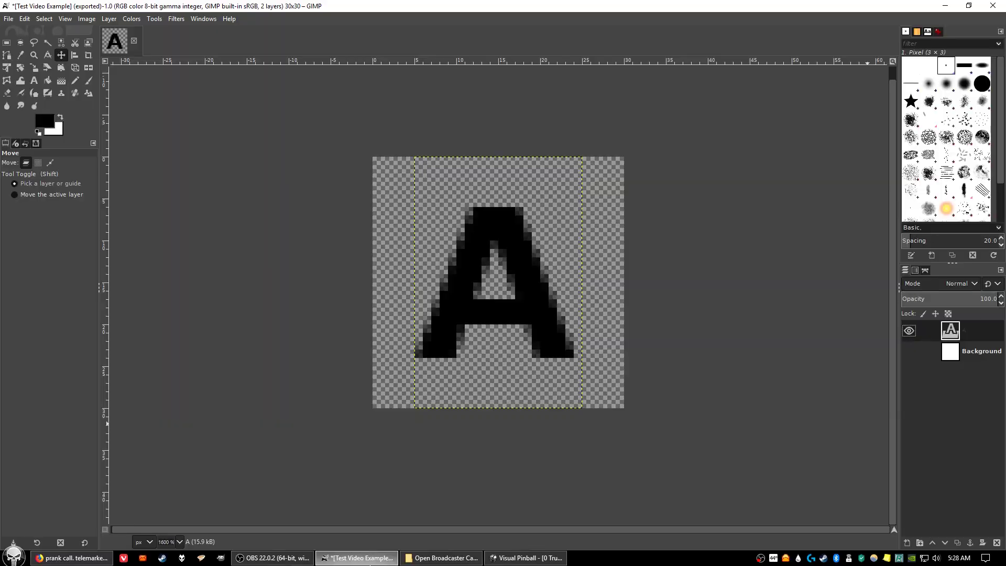